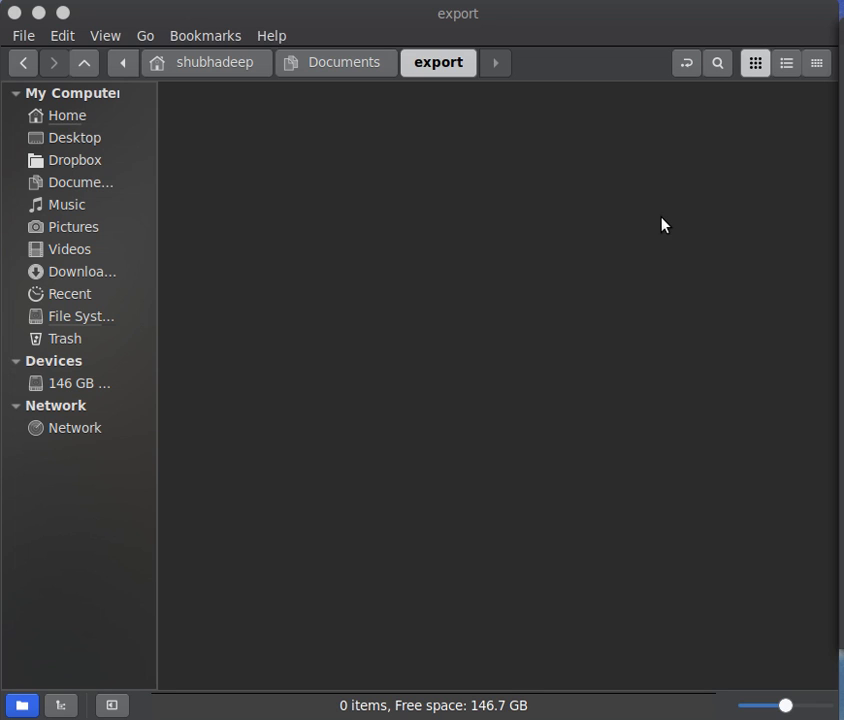
Open a terminal in the export folder and launch gnuplot in it.
right_click(482, 236)
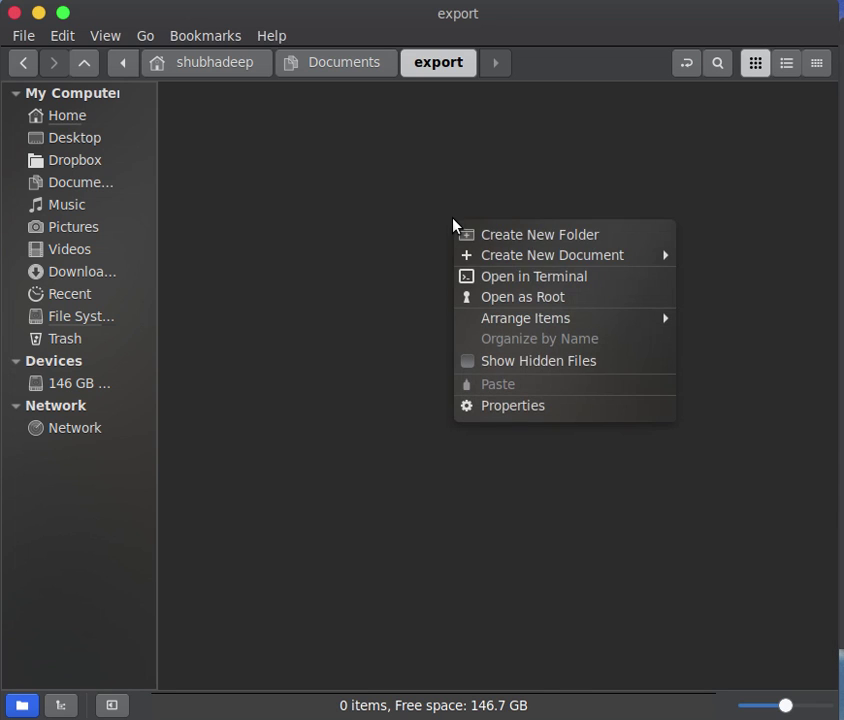
left_click(554, 300)
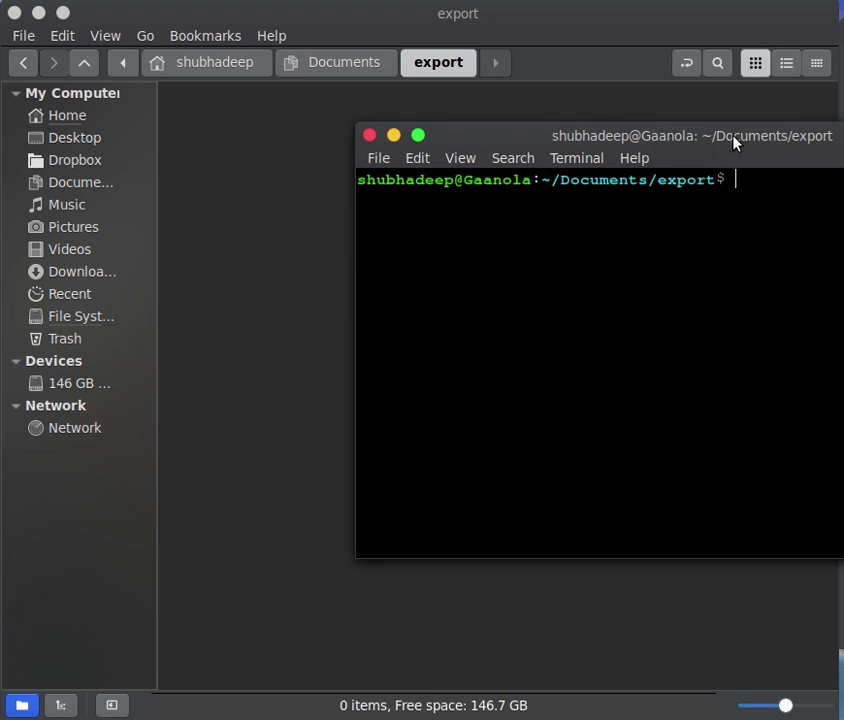
left_click_drag(733, 140, 563, 181)
type("gnuplot")
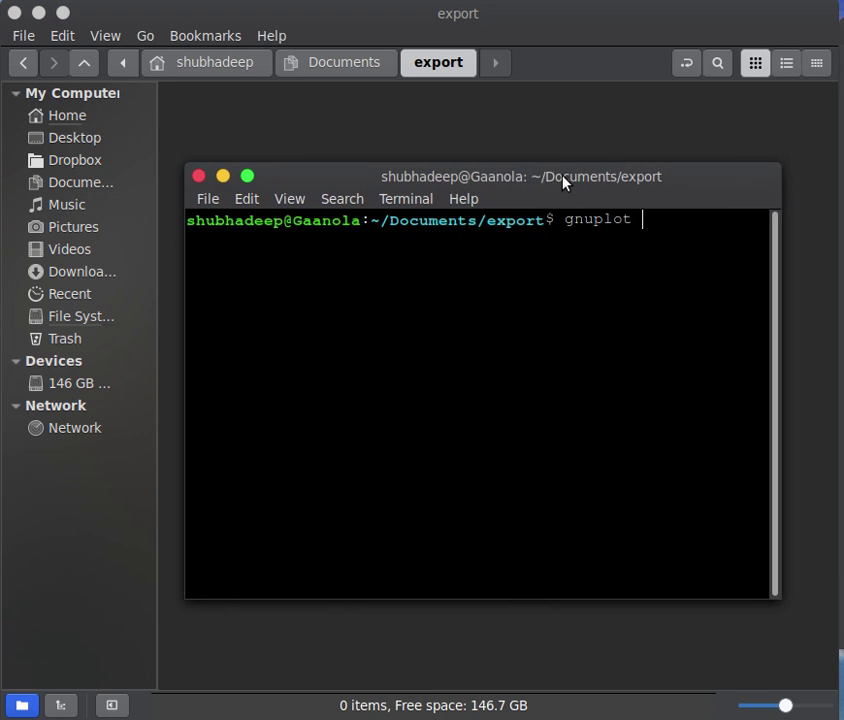
key("Return")
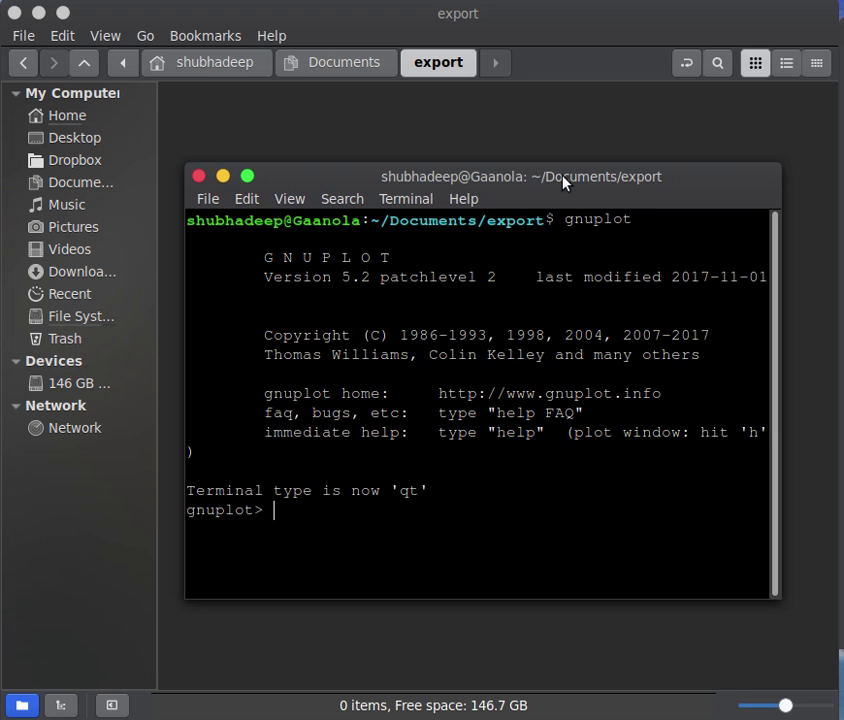
type("plot sin")
type("(x)")
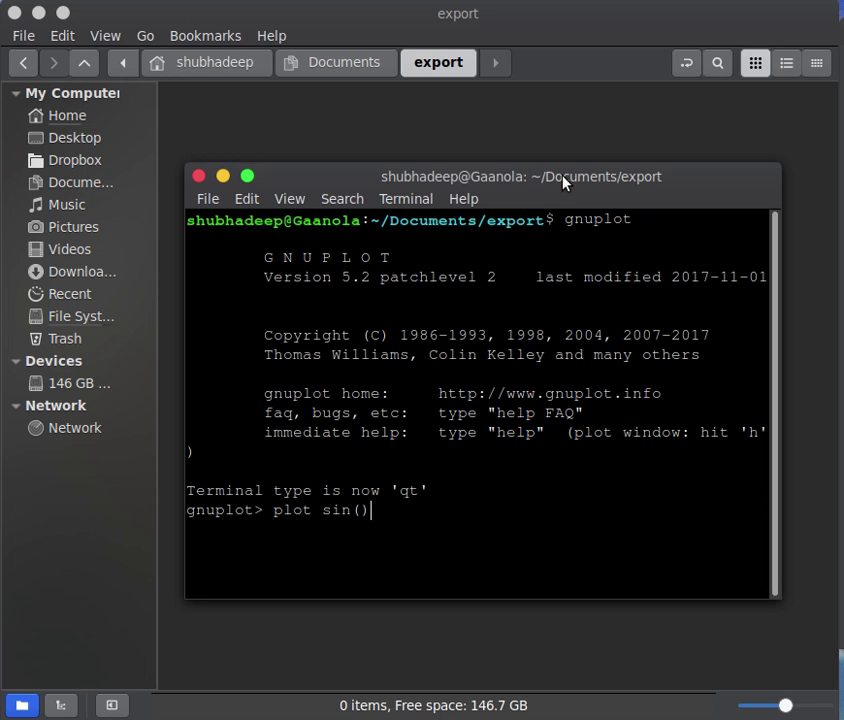
Run plot sin(x) to preview the sine curve on screen, then close the plot window.
key("BackSpace")
key("BackSpace")
type("(x)")
key("Return")
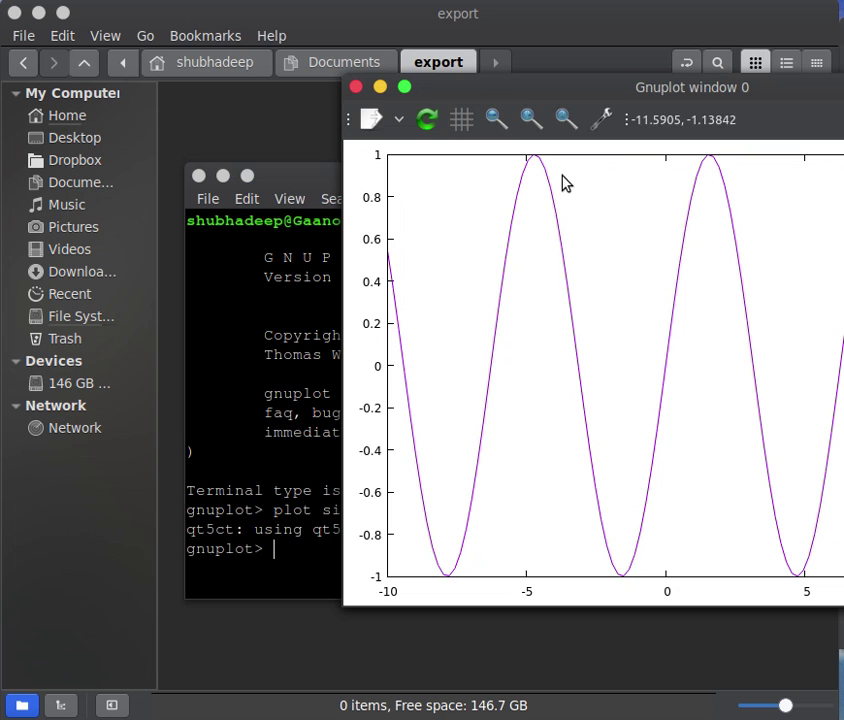
left_click_drag(620, 87, 448, 115)
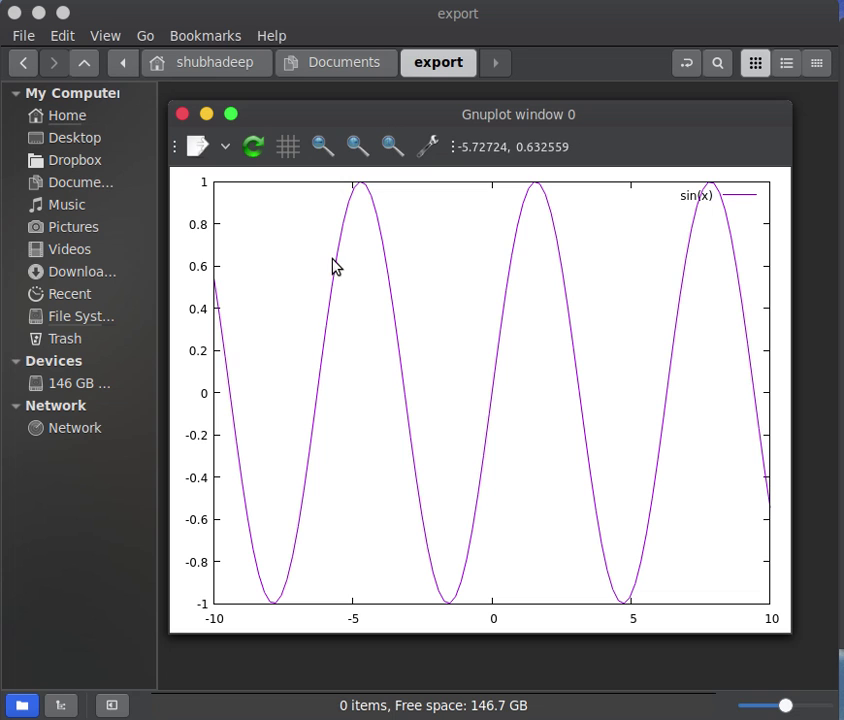
left_click(182, 114)
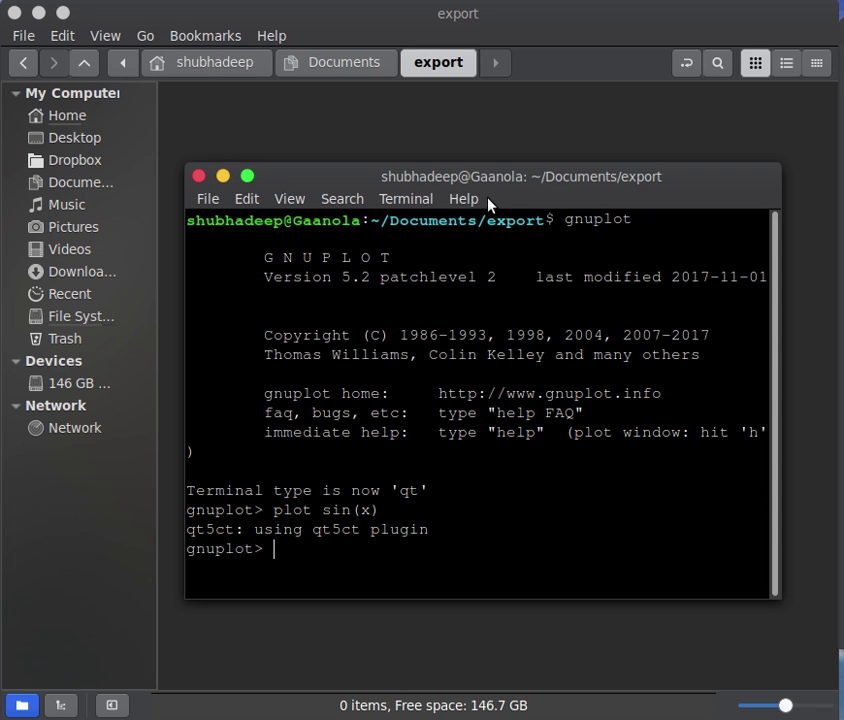
Switch gnuplot's output terminal to png with set terminal png.
left_click_drag(507, 176, 509, 217)
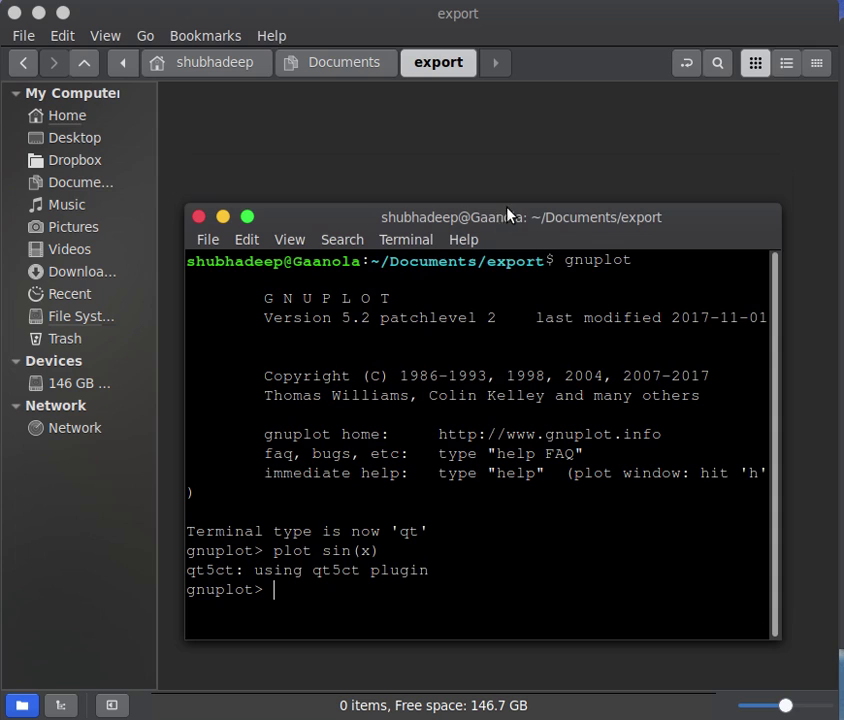
type("set terminal ")
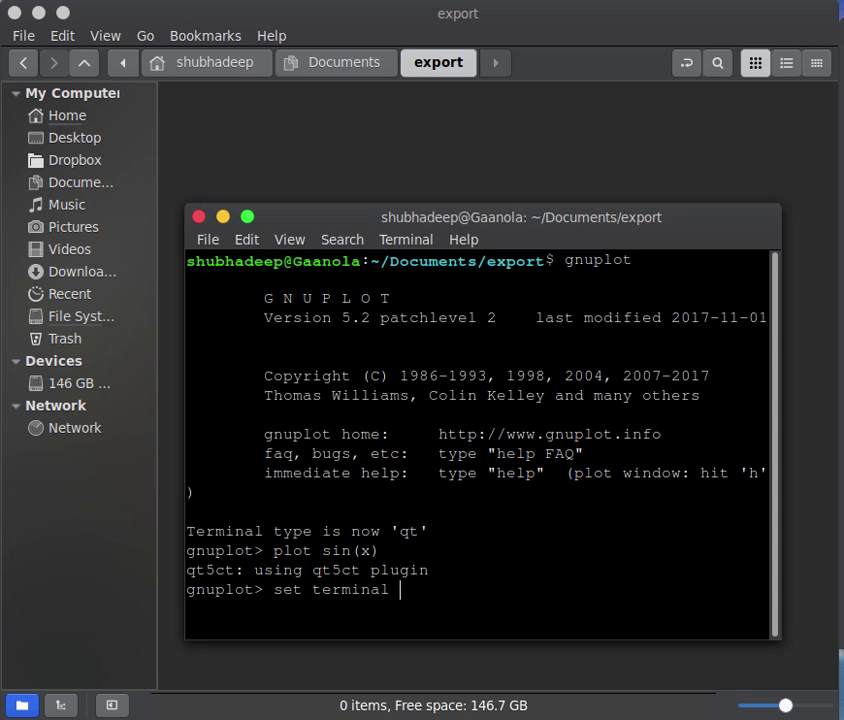
type("png")
key("Return")
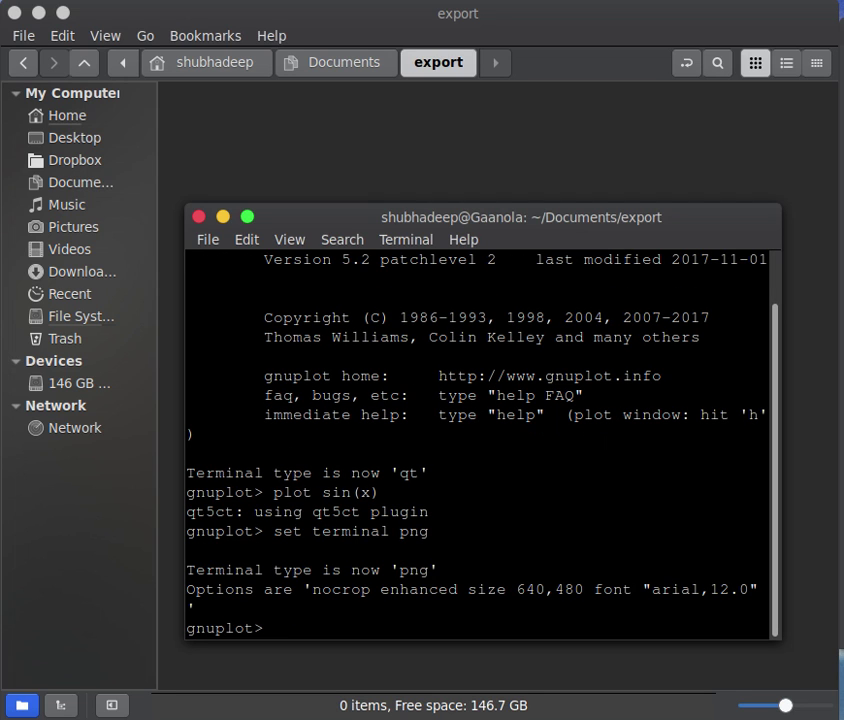
Set the output file to "sin.png".
type("set output \"sin\"")
key("Left")
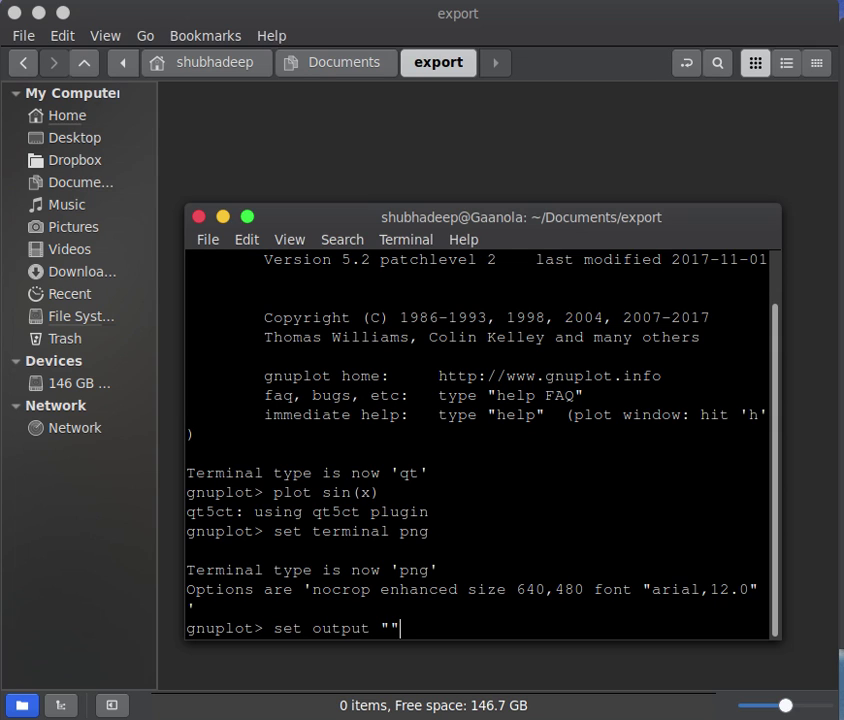
type("sin.png")
key("Return")
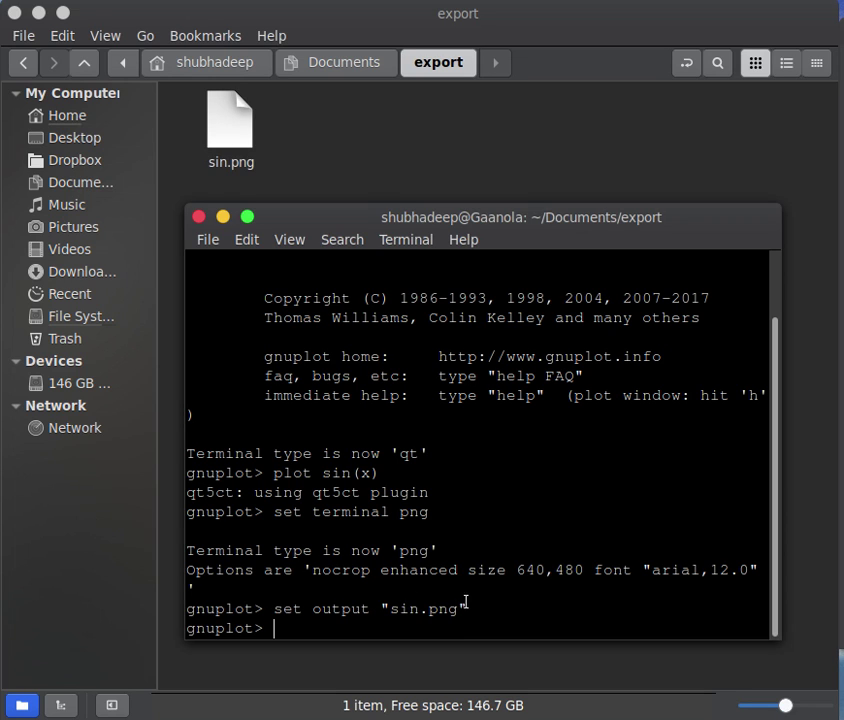
left_click_drag(386, 607, 463, 607)
Run plot sin(x) to render the sine curve into sin.png.
type("plot ")
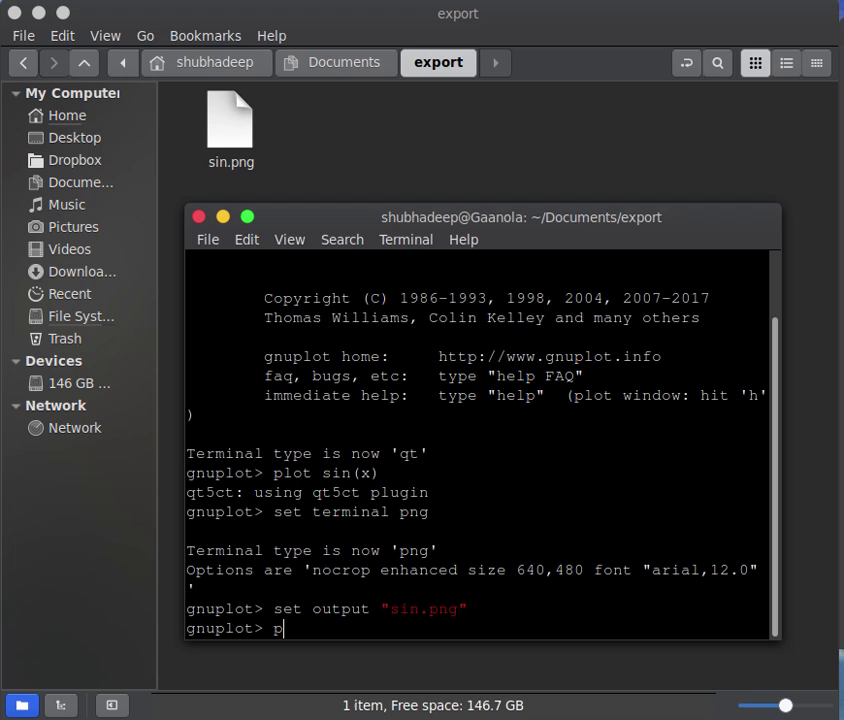
type("sin()")
key("Left")
type("x")
key("Return")
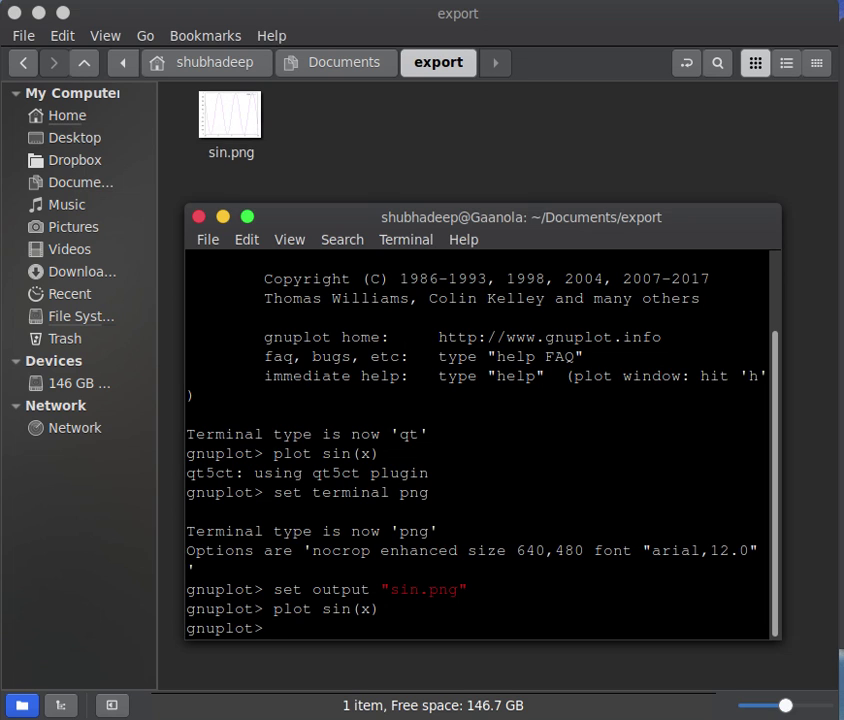
View sin.png in Image Viewer to check the 640 × 480 sine plot, then close it.
left_click(229, 139)
right_click(230, 140)
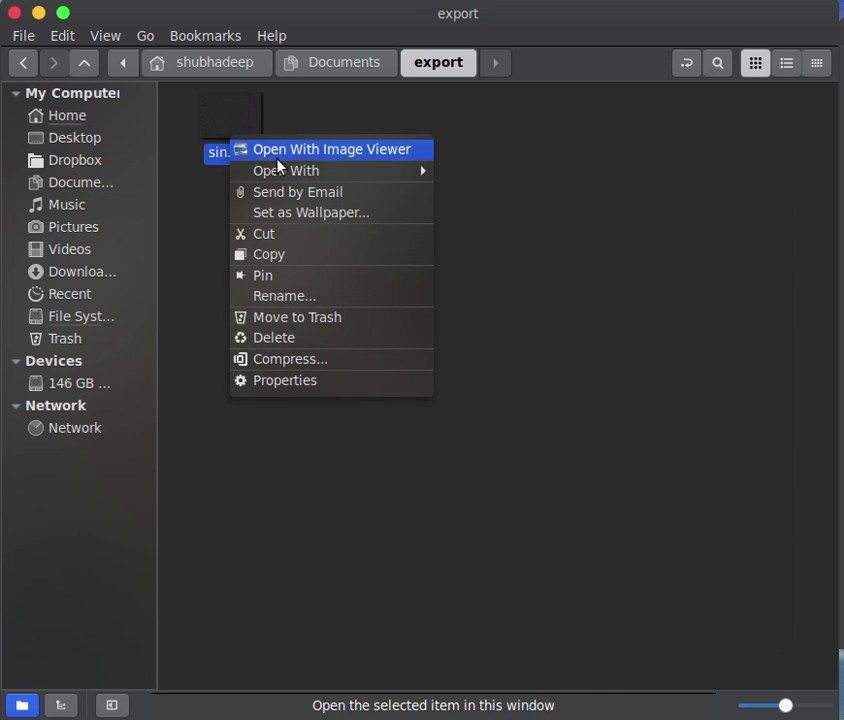
left_click(327, 150)
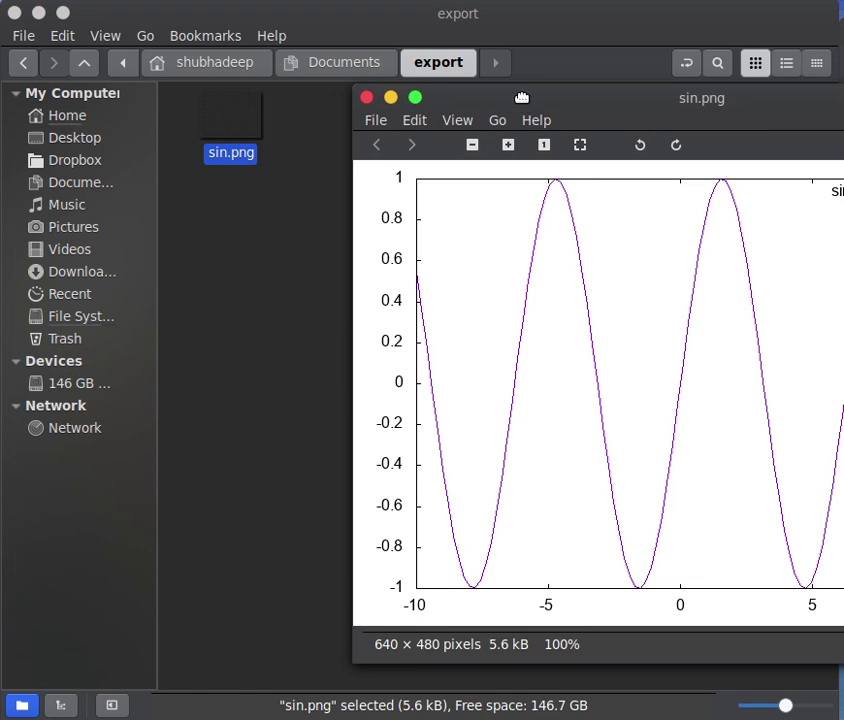
left_click_drag(522, 97, 318, 135)
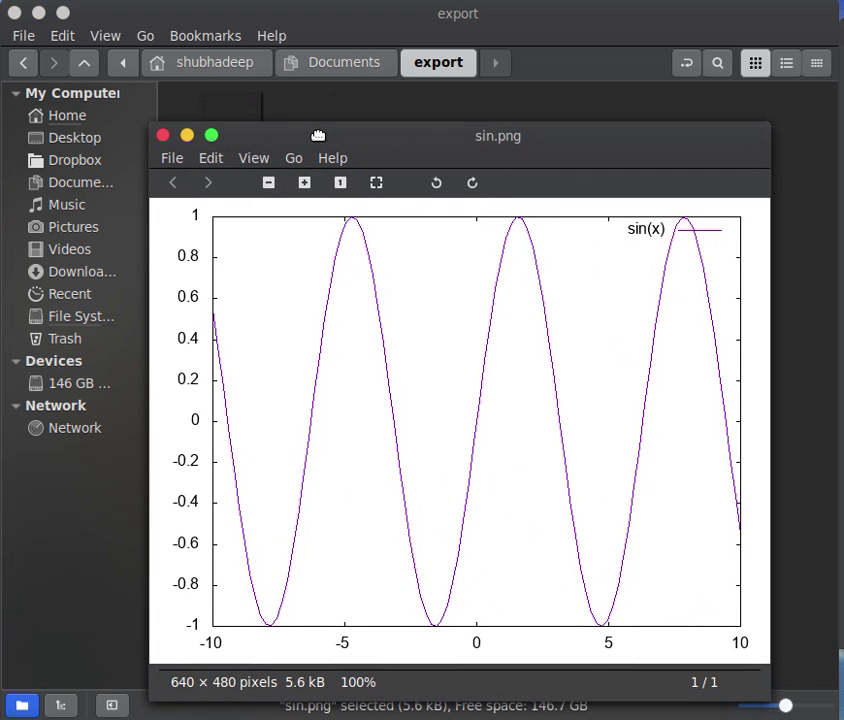
left_click(163, 134)
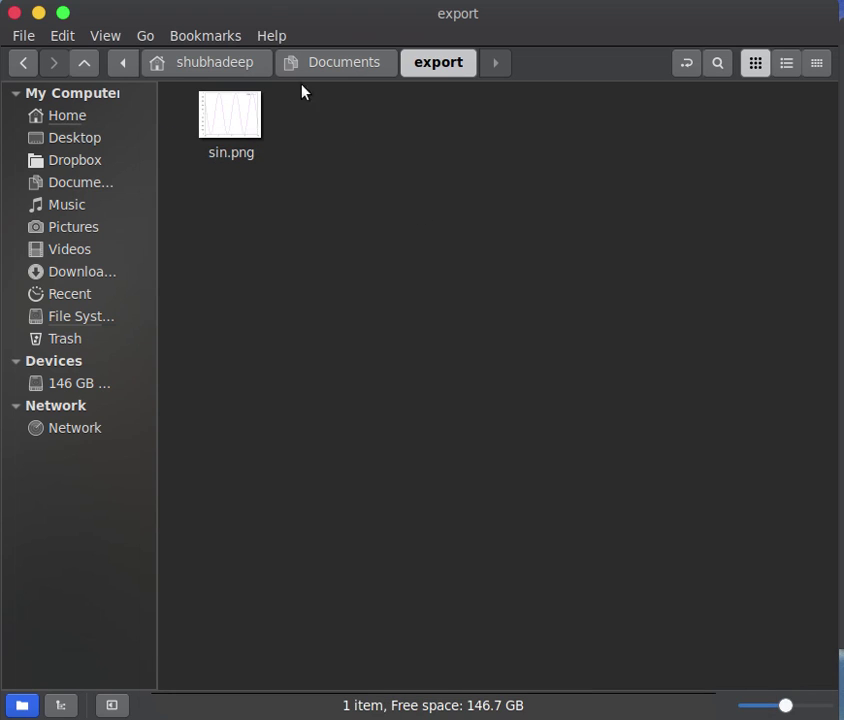
Run plot cos(x) in the gnuplot terminal while output still goes to sin.png.
mouse_move(260, 4)
left_click(256, 55)
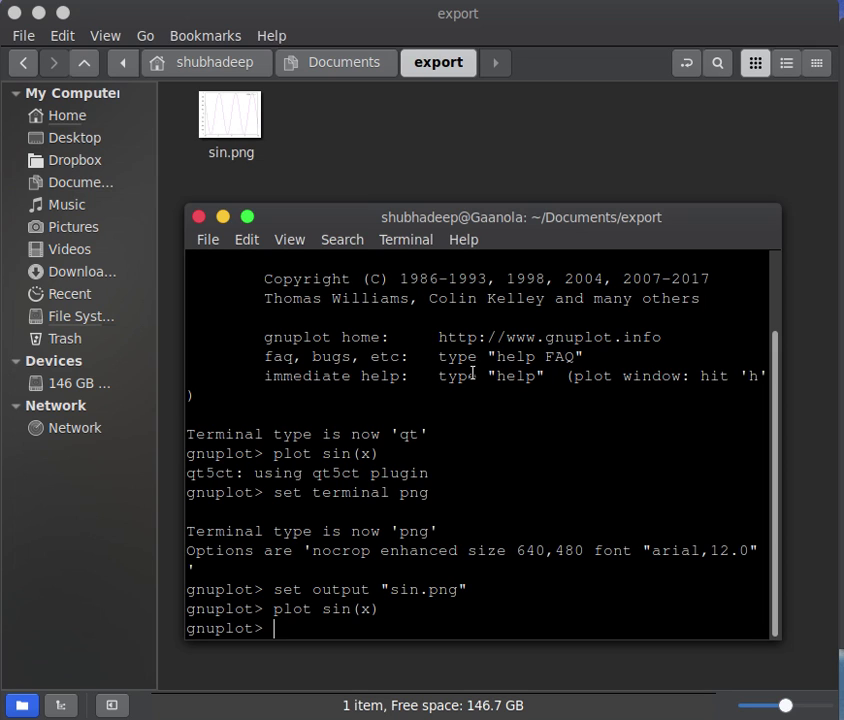
type("plot cos()")
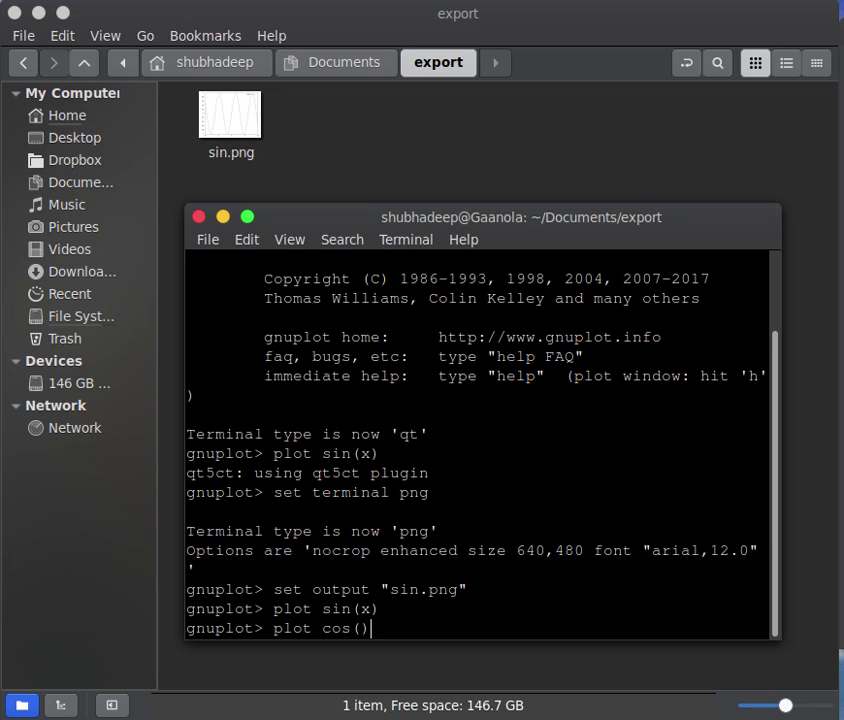
key("Left")
type("x")
key("Return")
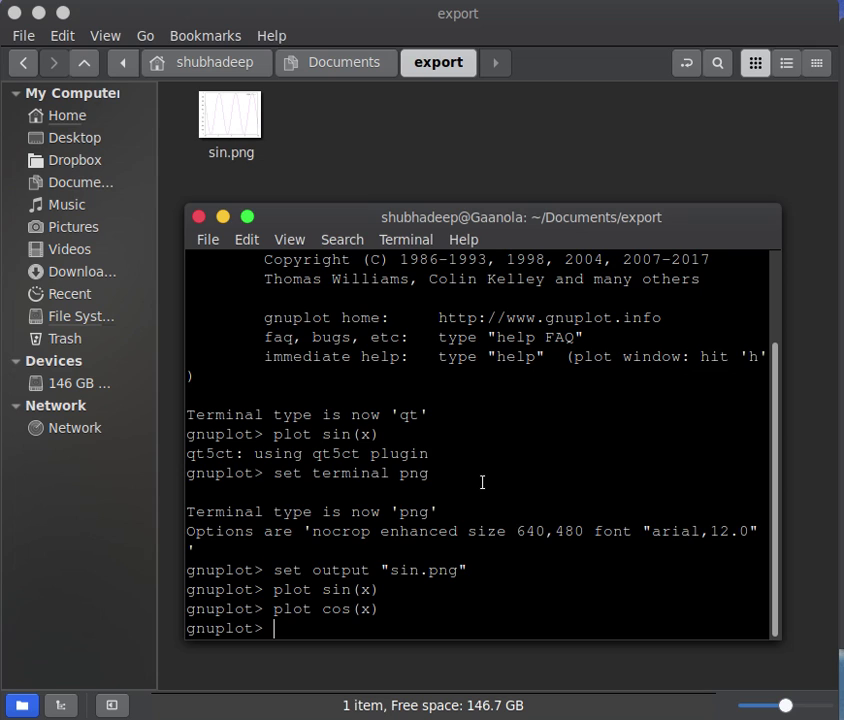
Switch the gnuplot terminal back to x11 with set terminal x11.
type("set terminal x11")
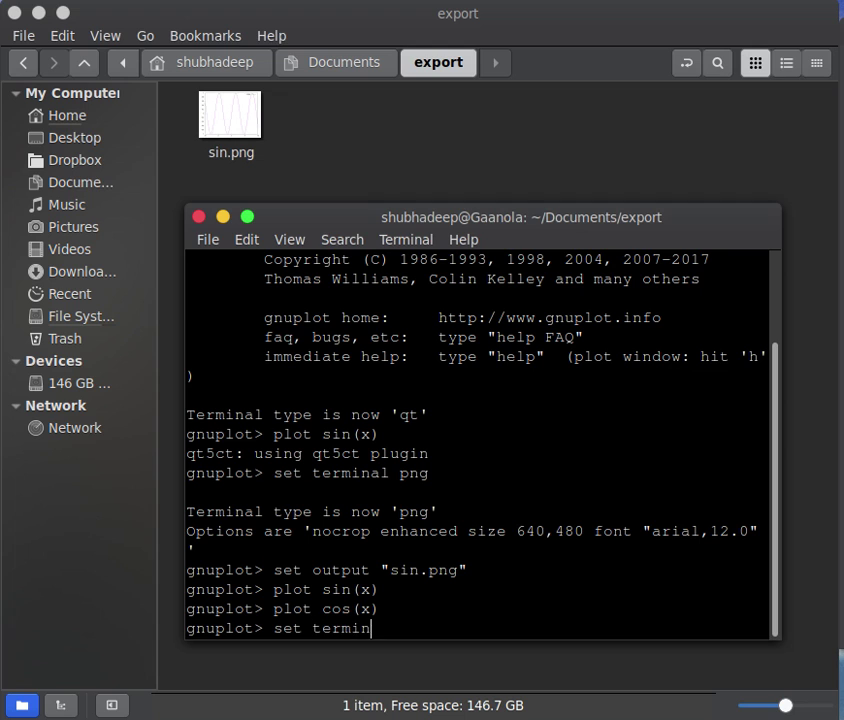
key("Return")
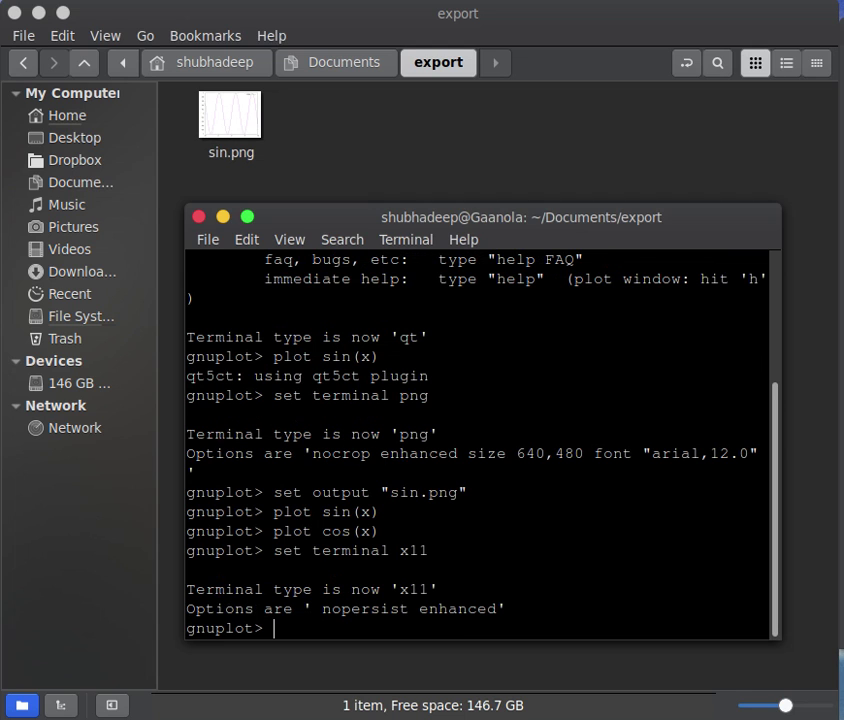
Reset the output back to the screen with set output.
type("set ouput")
key("Left")
key("Left")
key("Left")
type("t")
key("Right")
key("Right")
key("Return")
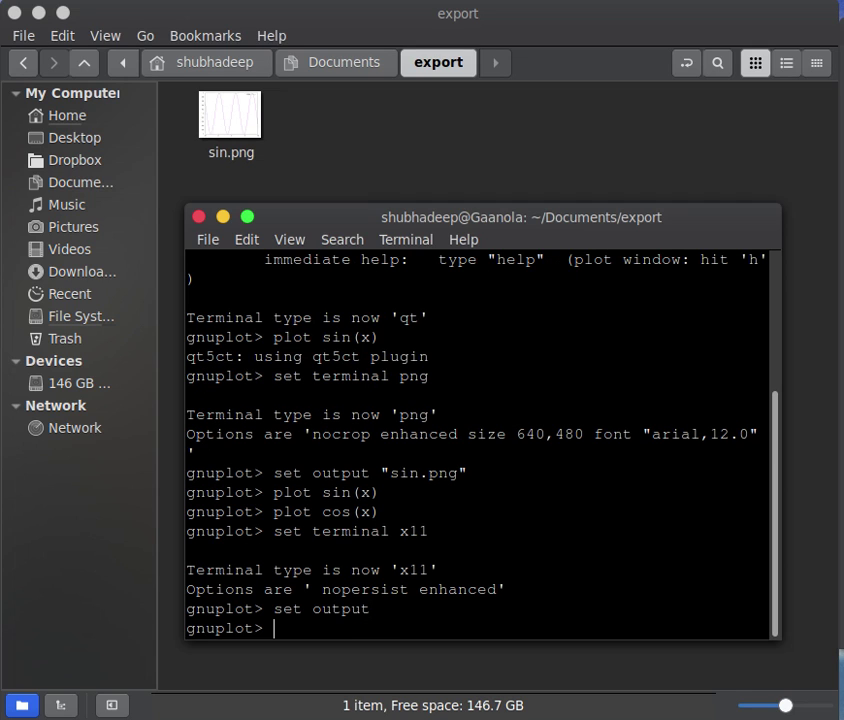
Plot sin(x) in an on-screen x11 window.
type("plot sin(x)")
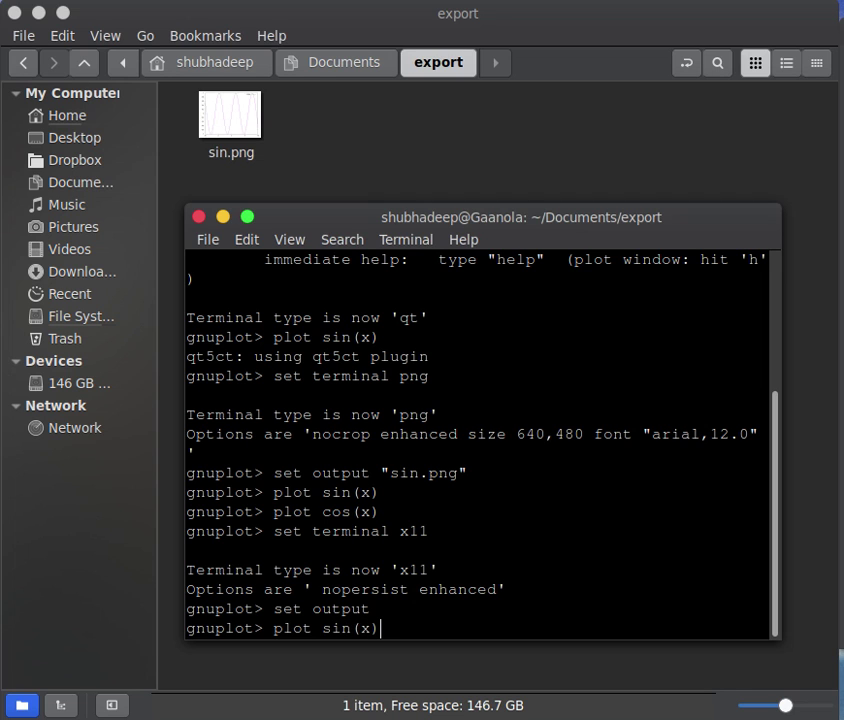
key("Return")
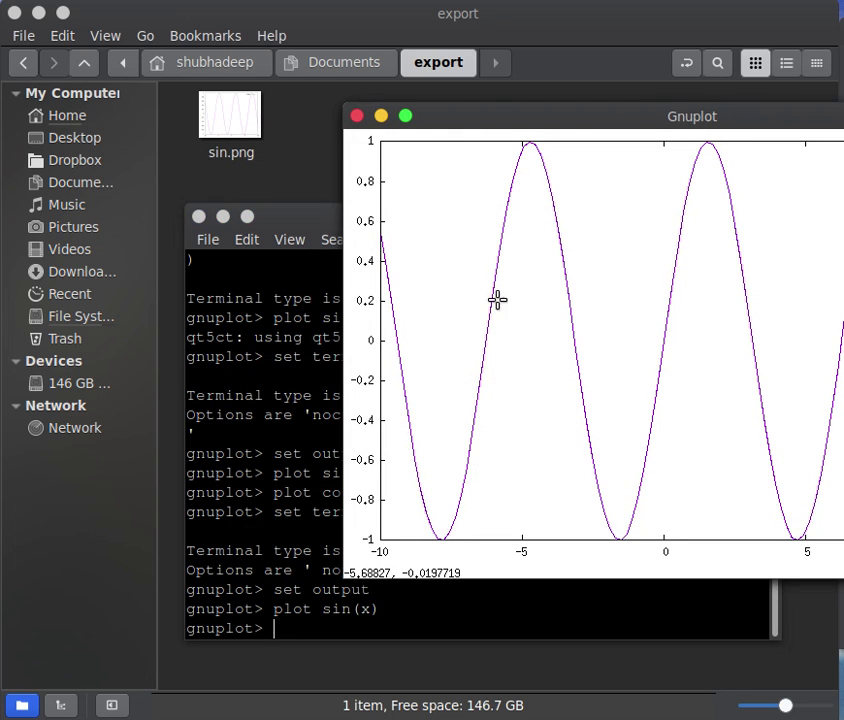
Close the on-screen sin(x) plot window.
left_click_drag(522, 128, 327, 137)
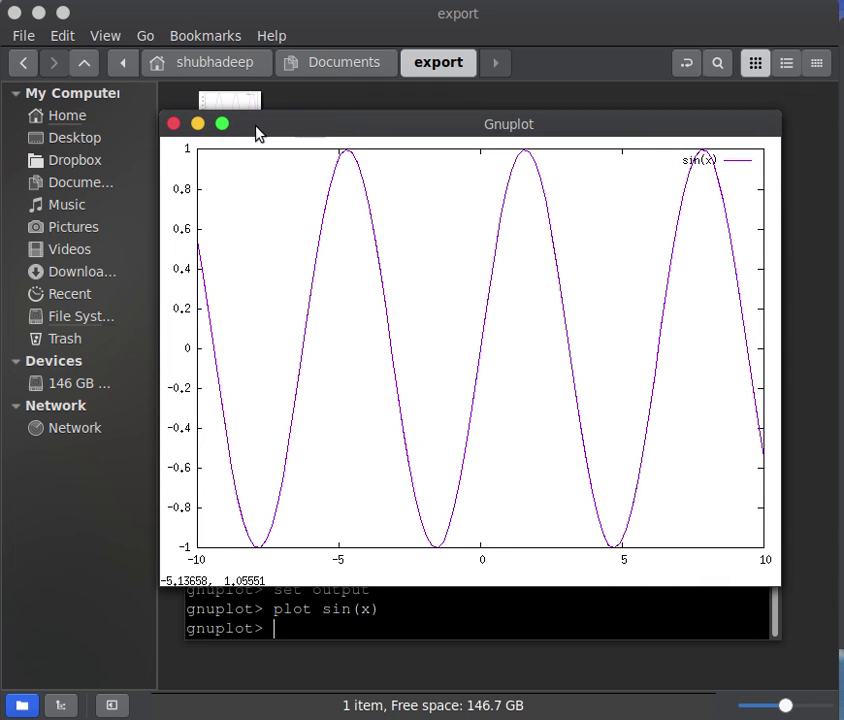
left_click(172, 126)
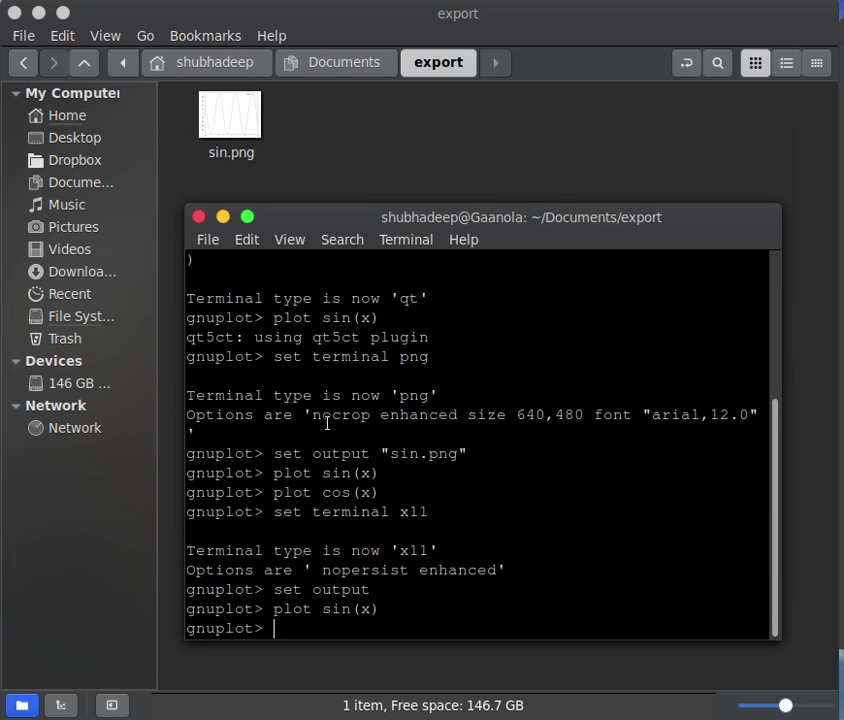